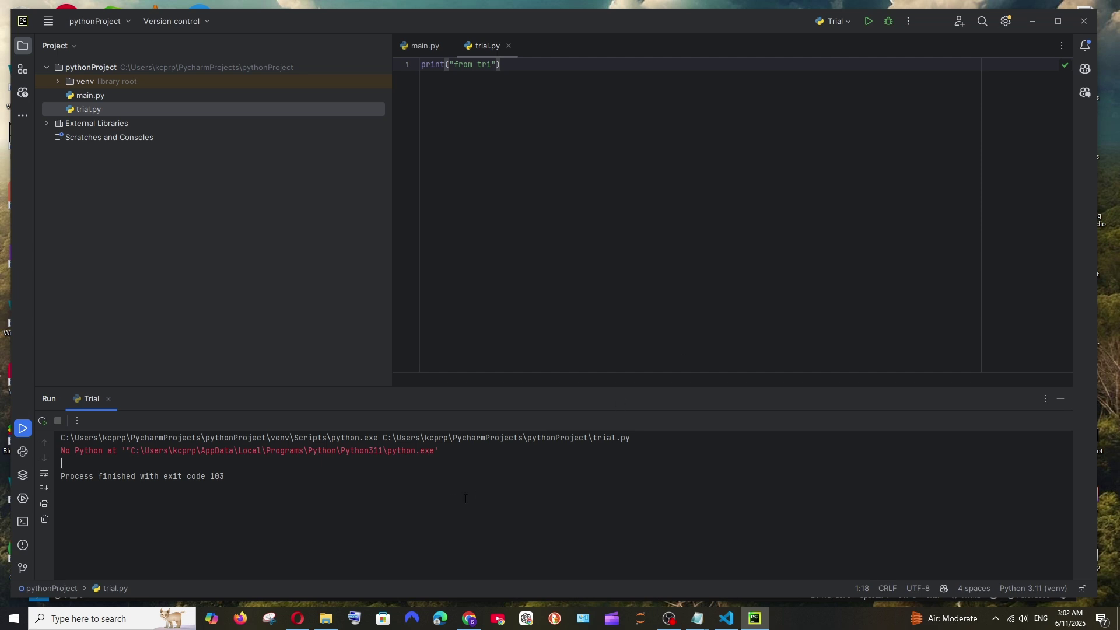
Highlight the failed run output and the missing Python 3.11 path in the Run console.
{"action": "left_click_drag", "start_coordinate": [256, 486], "coordinate": [47, 413]}
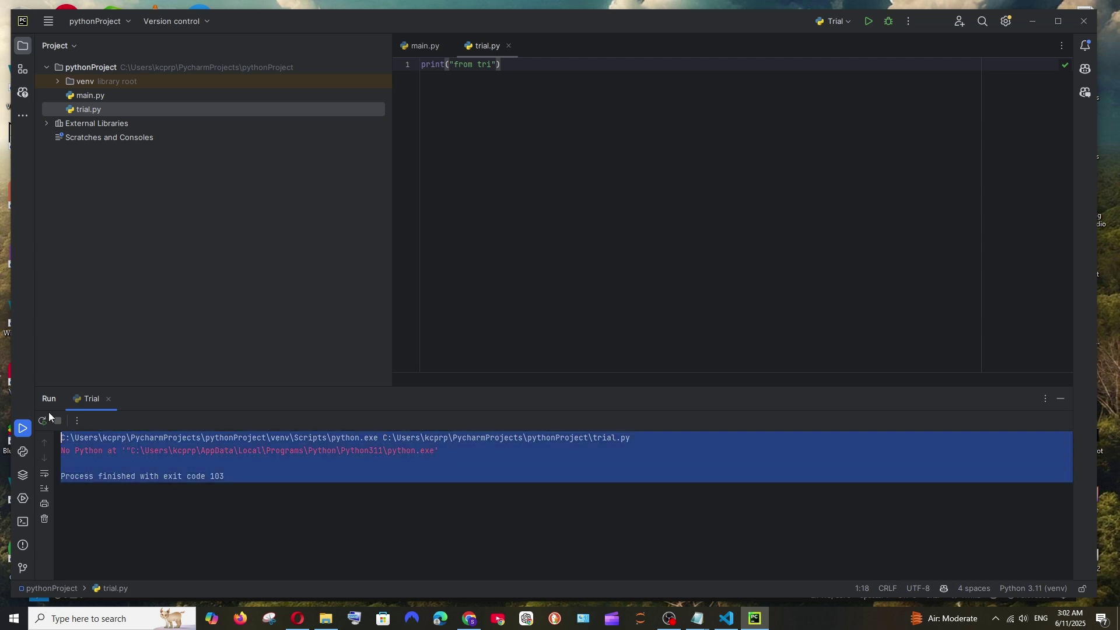
{"action": "left_click", "coordinate": [463, 480]}
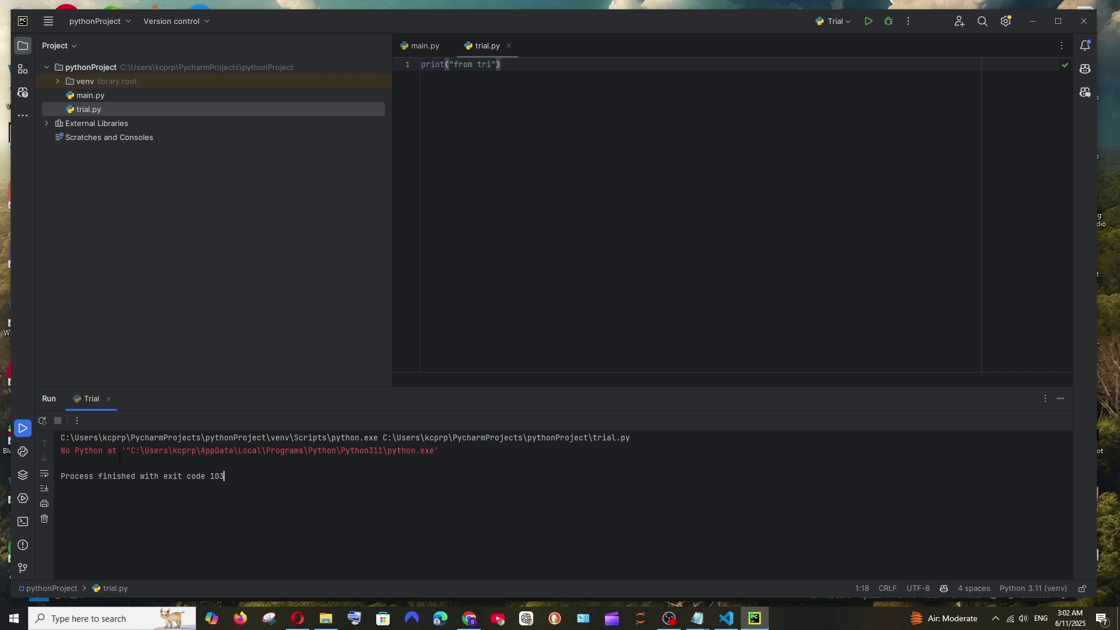
{"action": "left_click_drag", "start_coordinate": [127, 452], "coordinate": [435, 451]}
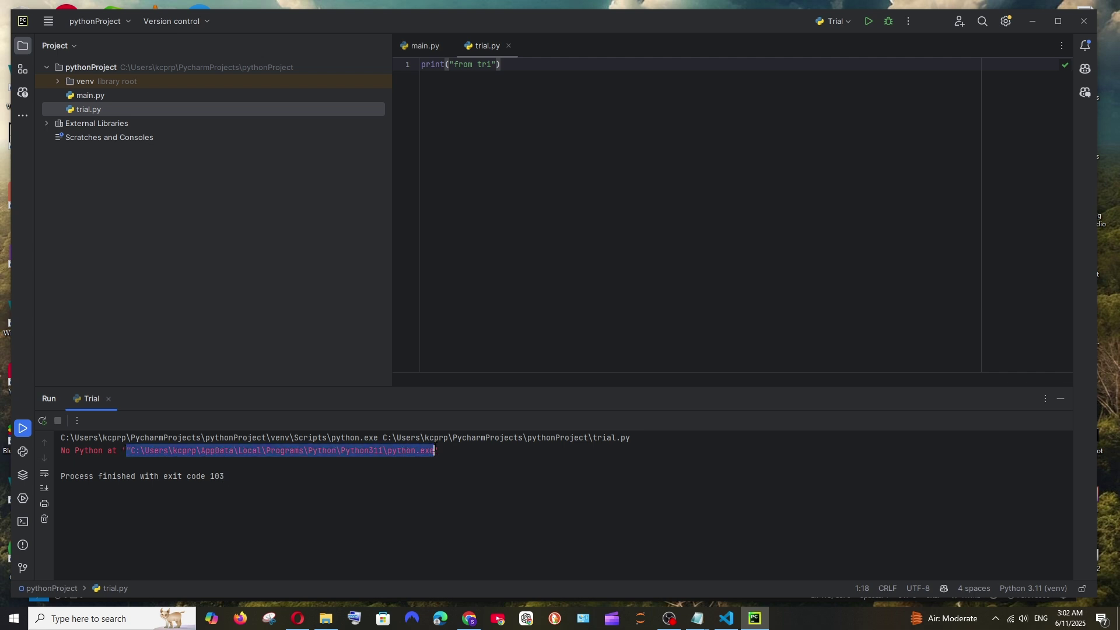
{"action": "left_click", "coordinate": [448, 450]}
{"action": "left_click", "coordinate": [526, 272]}
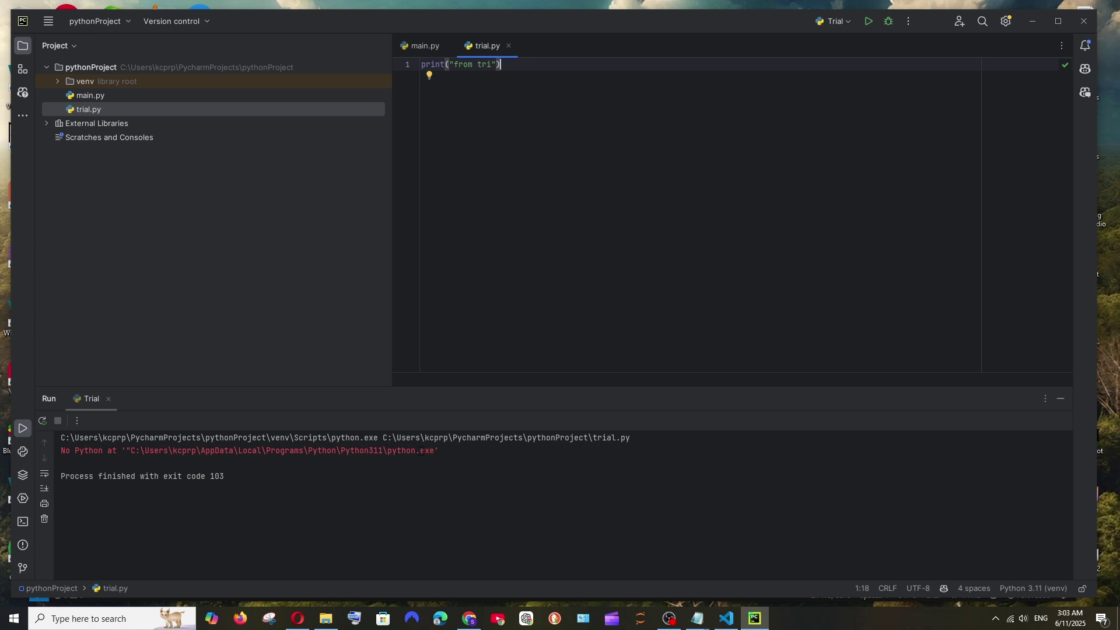
Re-highlight the 'No Python at' path, then return focus to the trial.py editor.
{"action": "left_click_drag", "start_coordinate": [130, 451], "coordinate": [439, 451]}
{"action": "left_click", "coordinate": [480, 444]}
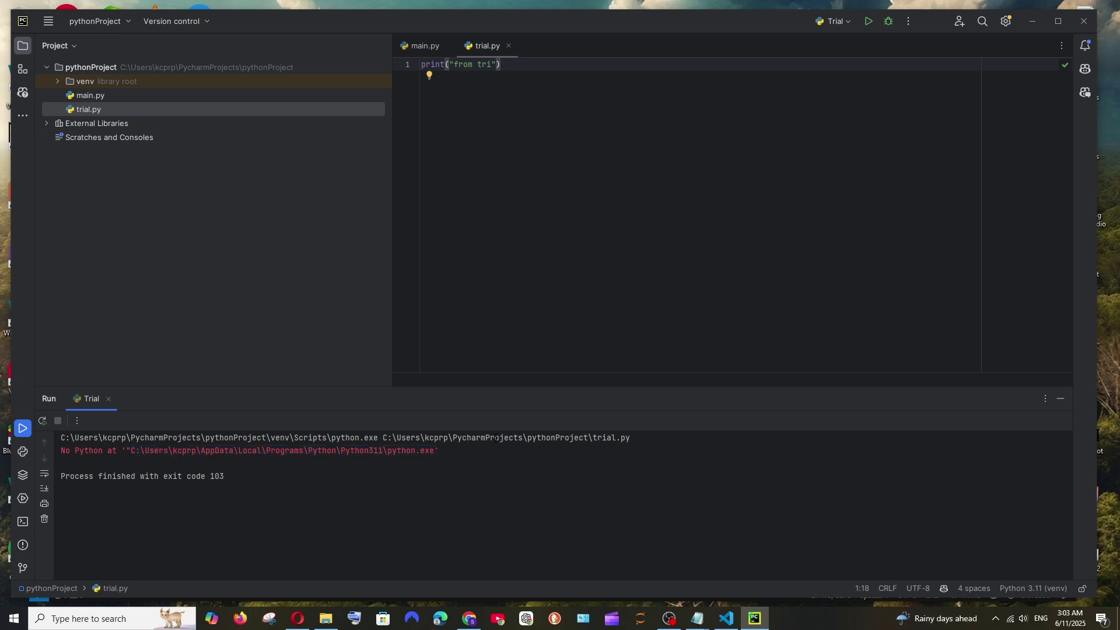
{"action": "left_click", "coordinate": [588, 273]}
From the python.org downloads page, start the Python 3.13.4 installer download and check its progress.
{"action": "key", "text": "alt+Tab"}
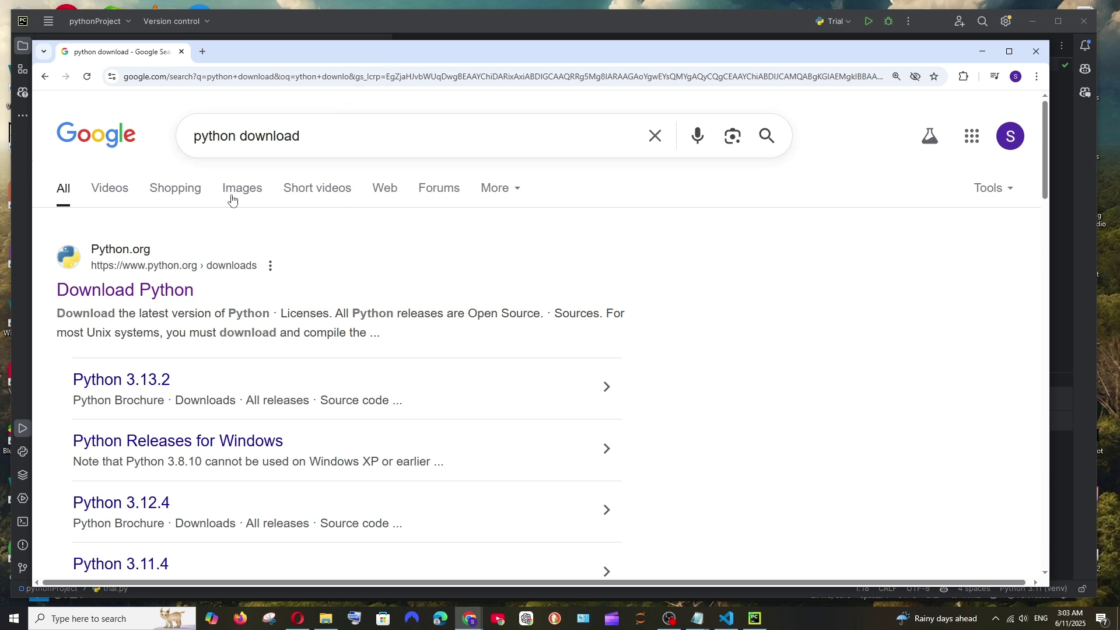
{"action": "left_click", "coordinate": [144, 295]}
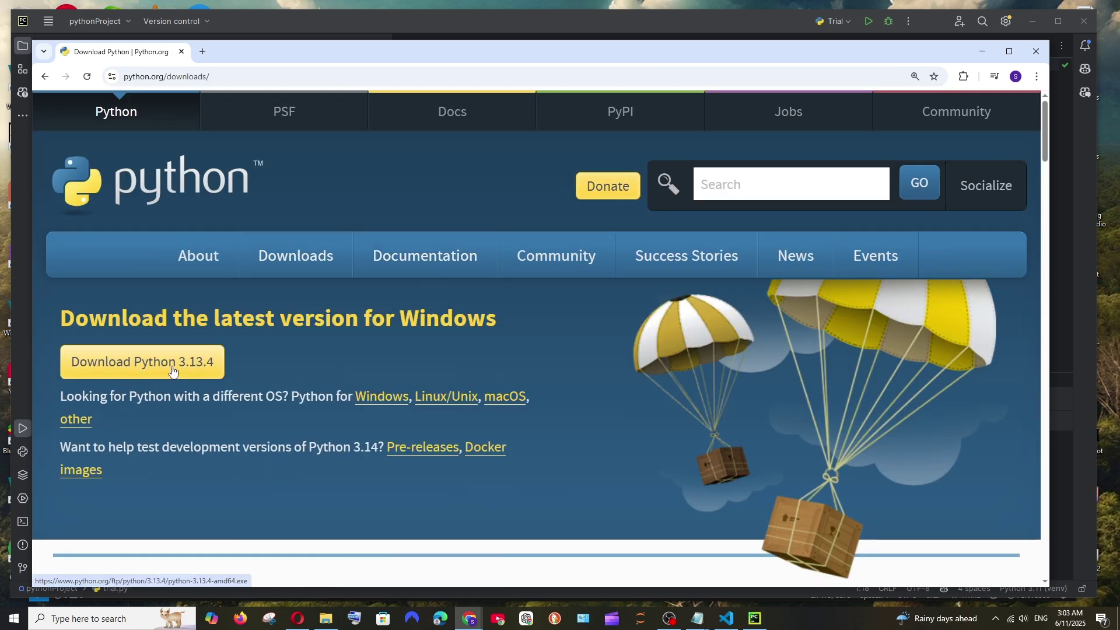
{"action": "left_click", "coordinate": [172, 371]}
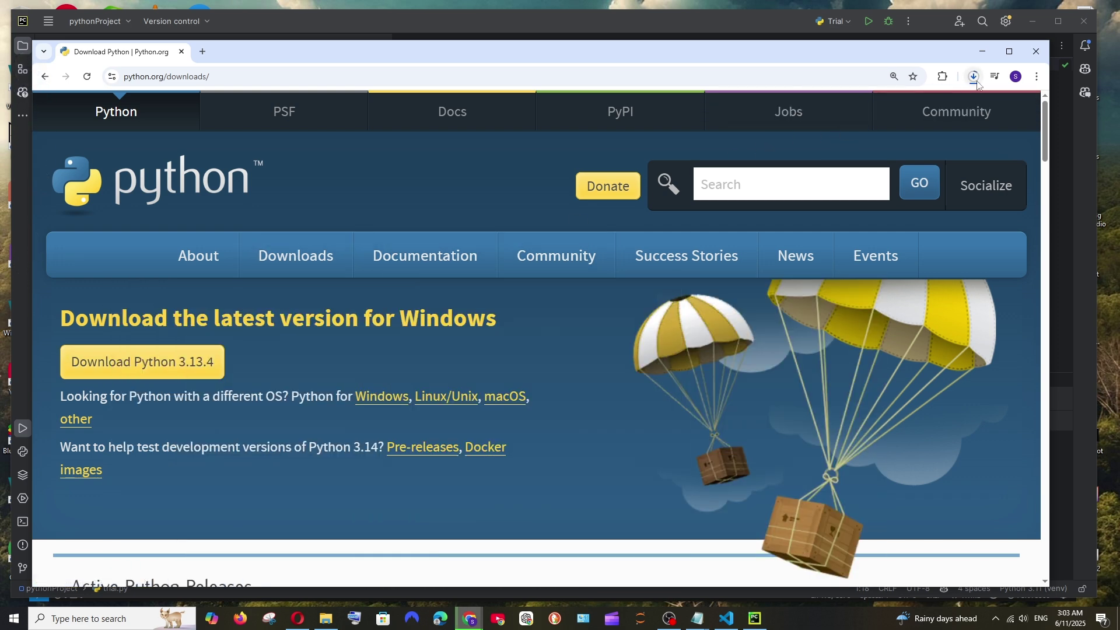
{"action": "left_click", "coordinate": [974, 77]}
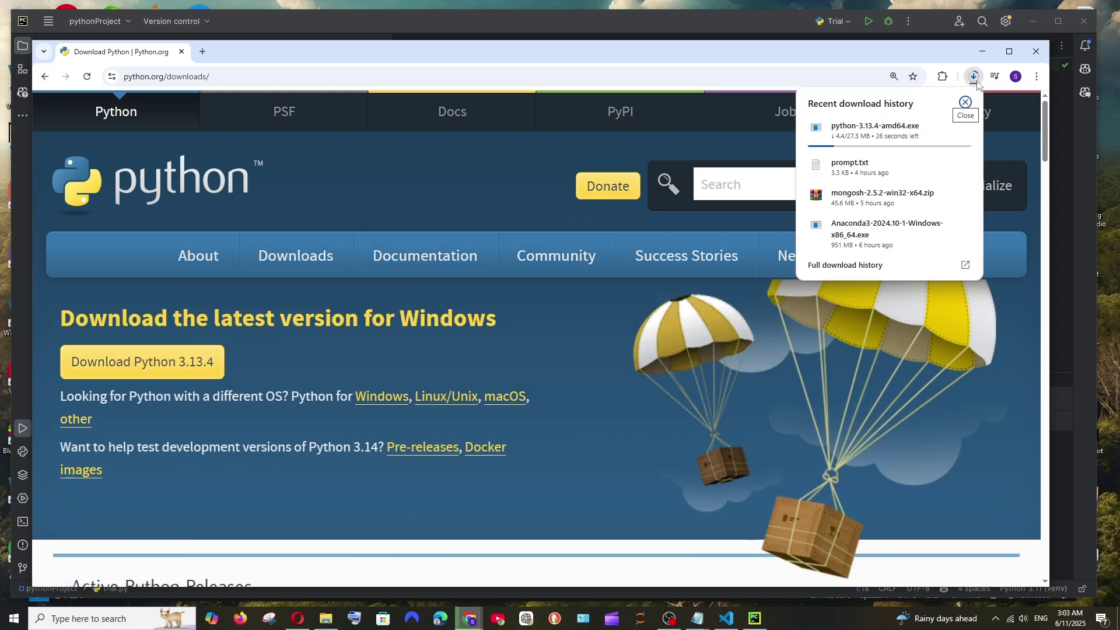
{"action": "mouse_move", "coordinate": [876, 131]}
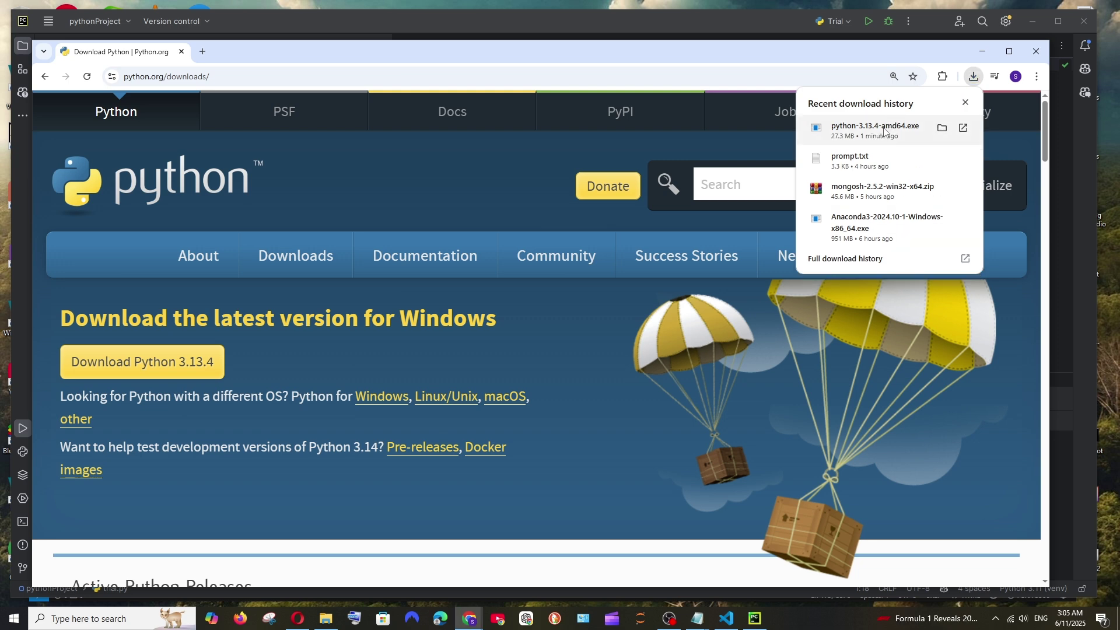
Install Python 3.13.4 with python.exe added to PATH and close setup after success.
{"action": "left_click", "coordinate": [876, 130]}
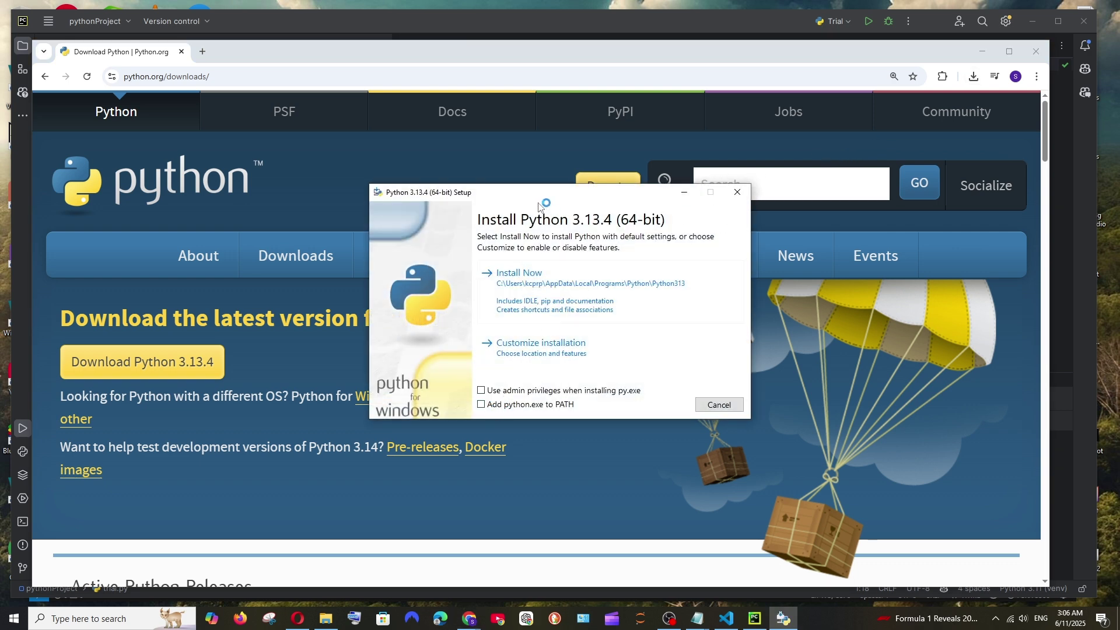
{"action": "left_click", "coordinate": [485, 404]}
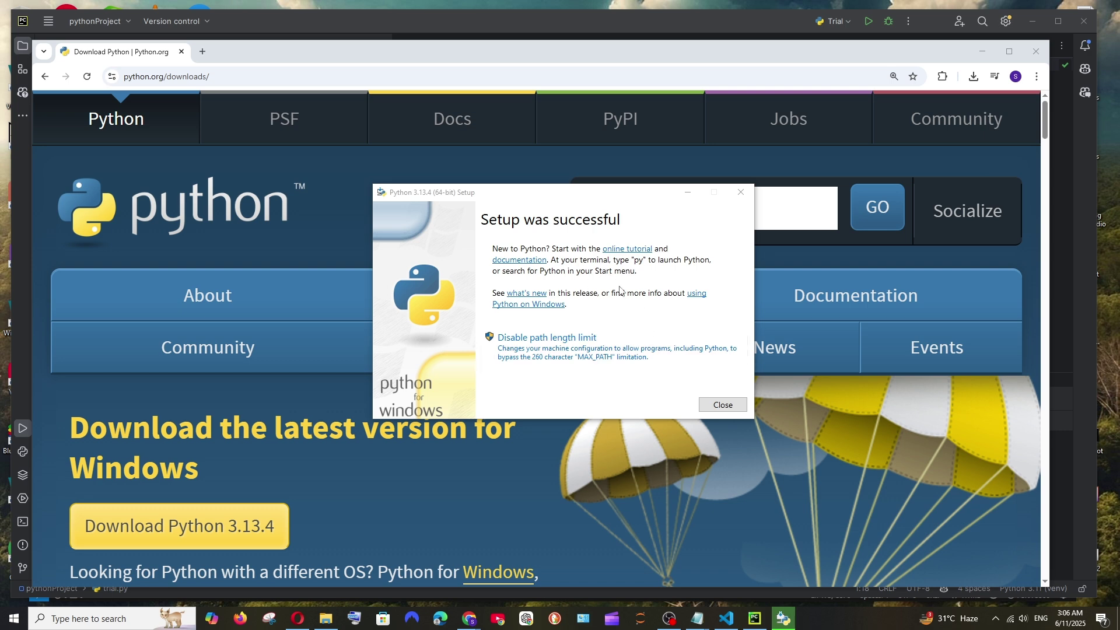
{"action": "left_click", "coordinate": [719, 406]}
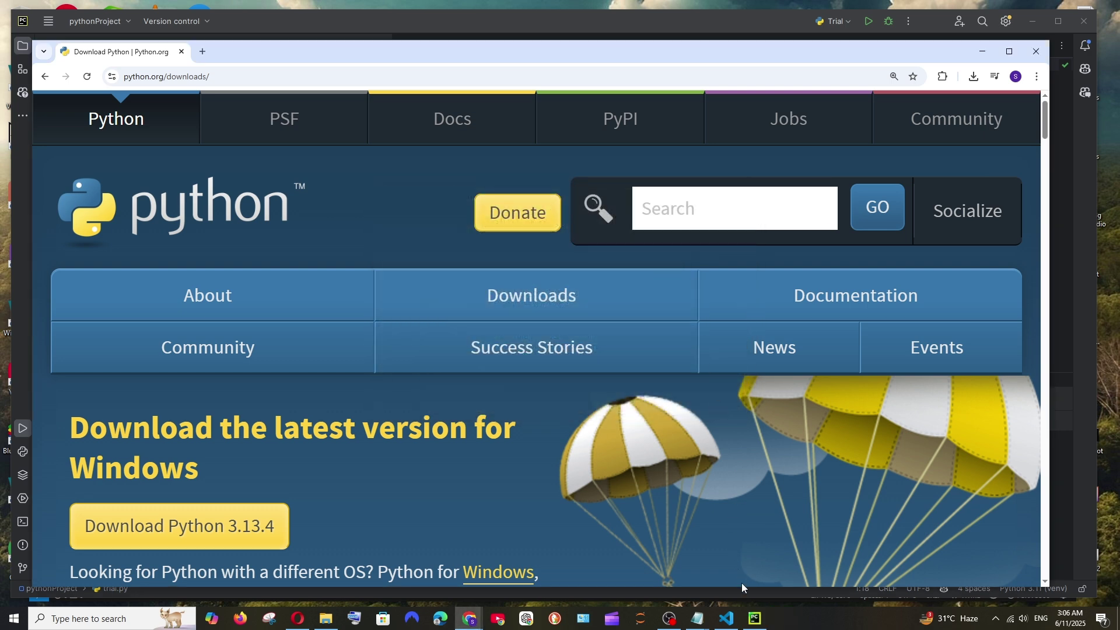
Return to PyCharm and start Add Local Interpreter from the status-bar interpreter widget.
{"action": "left_click", "coordinate": [755, 618]}
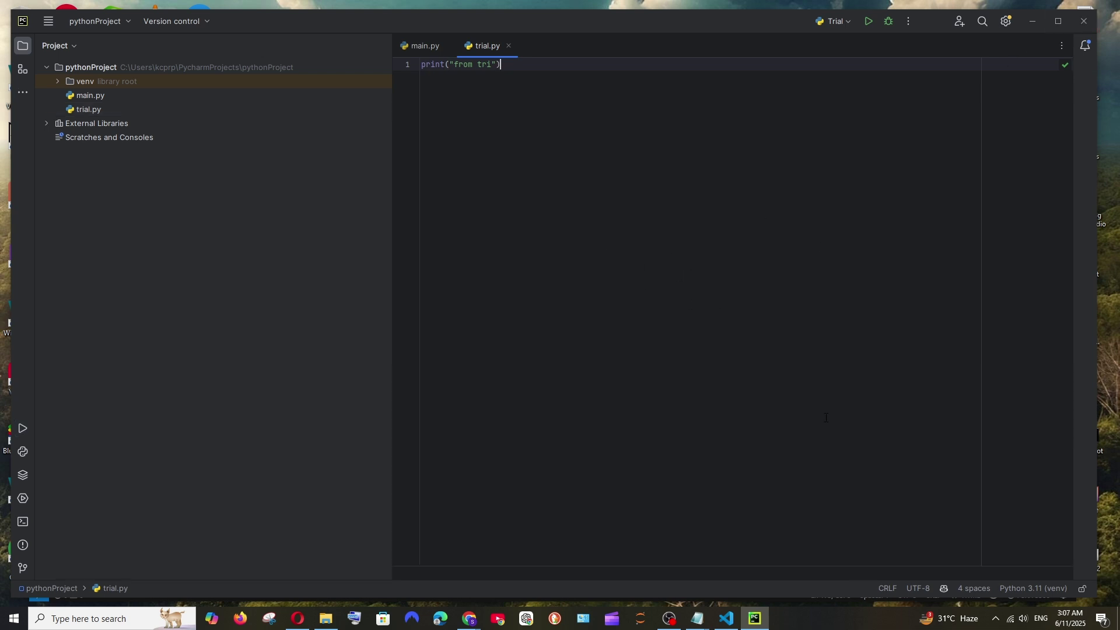
{"action": "left_click", "coordinate": [1030, 589]}
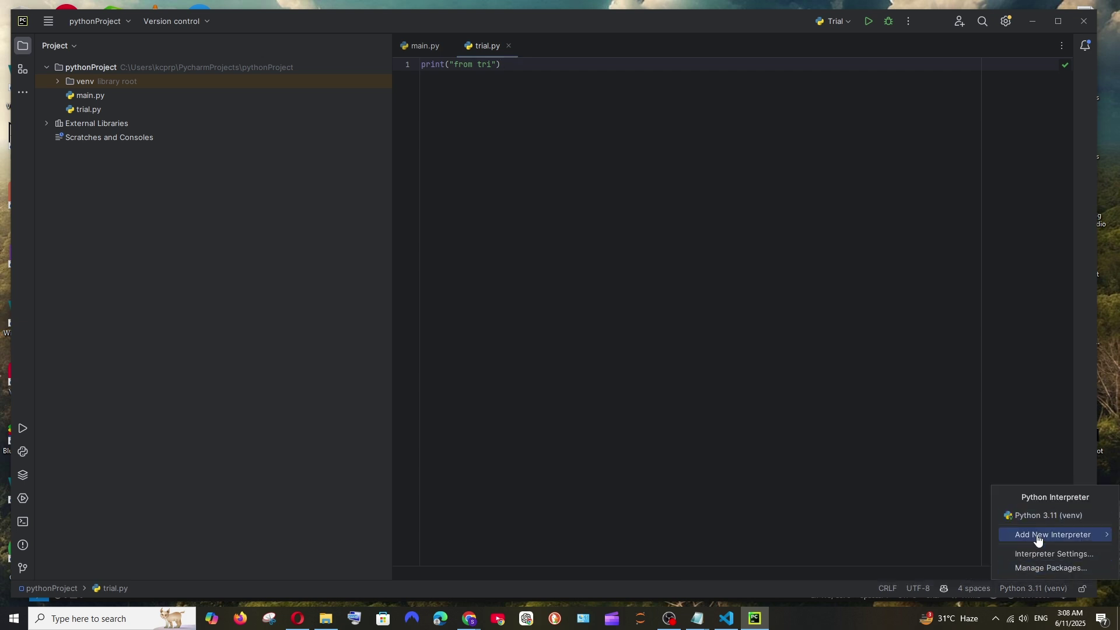
{"action": "mouse_move", "coordinate": [1053, 535]}
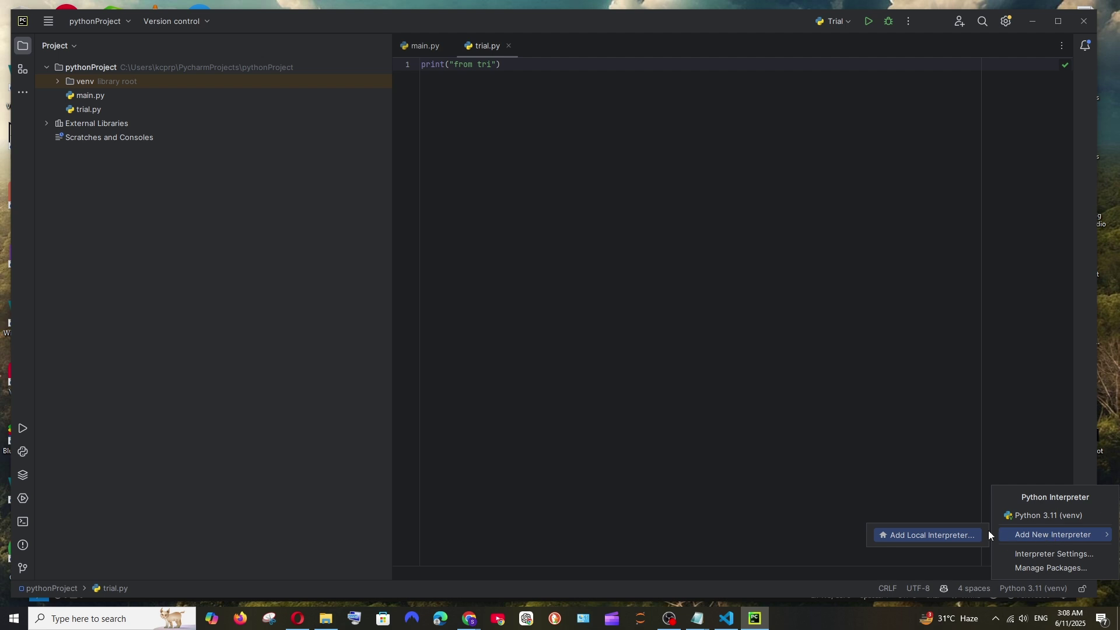
{"action": "left_click", "coordinate": [913, 535]}
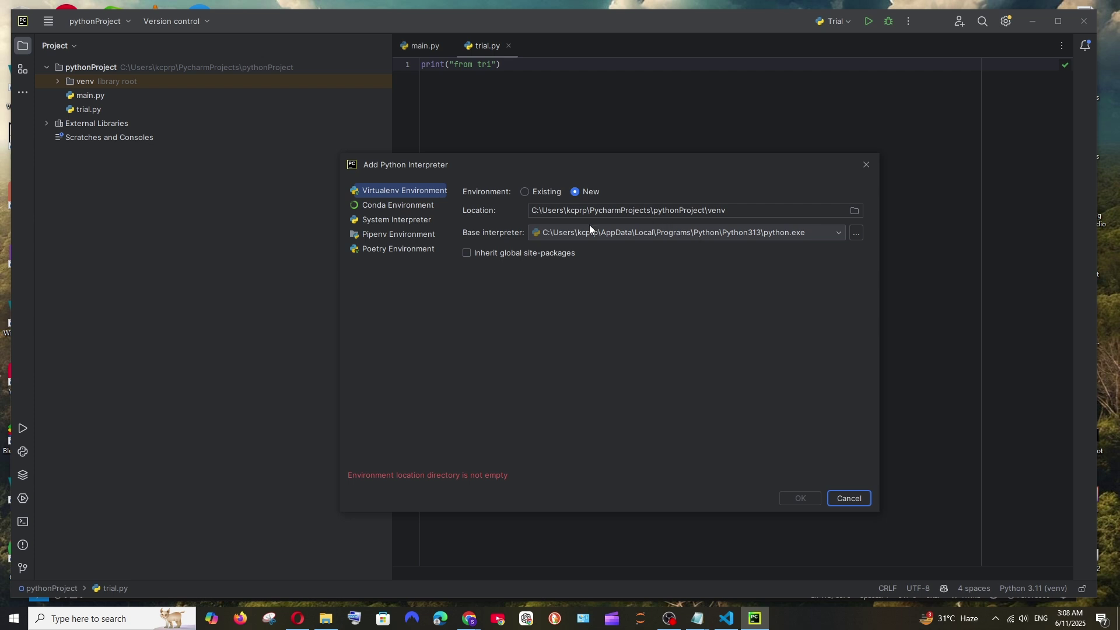
Choose System Interpreter with the Python313 python.exe as the interpreter.
{"action": "left_click", "coordinate": [613, 231]}
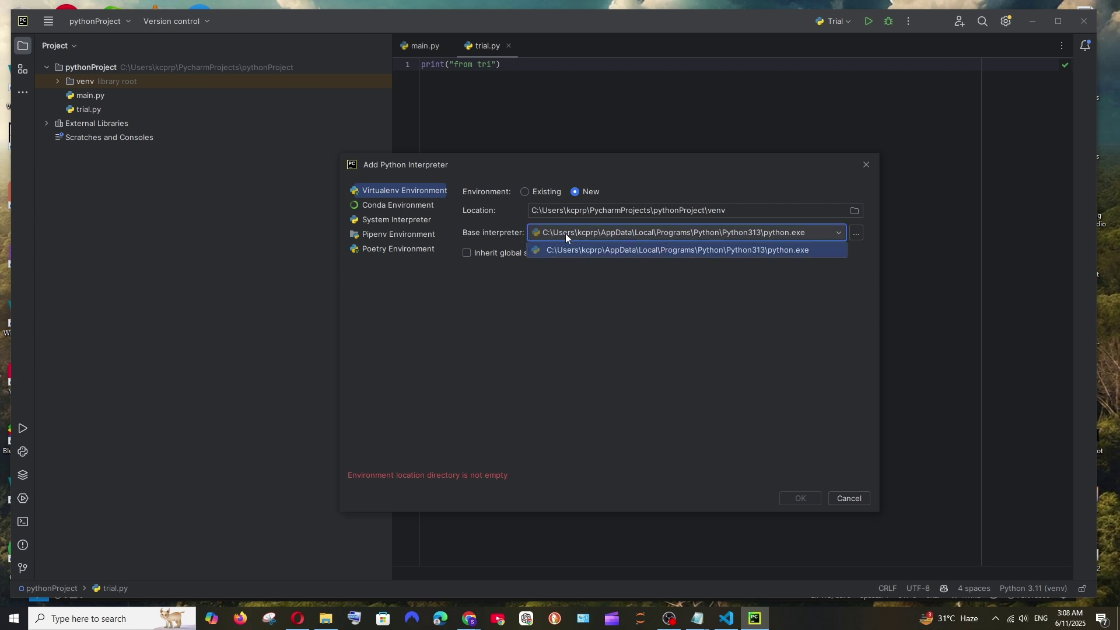
{"action": "left_click", "coordinate": [586, 250]}
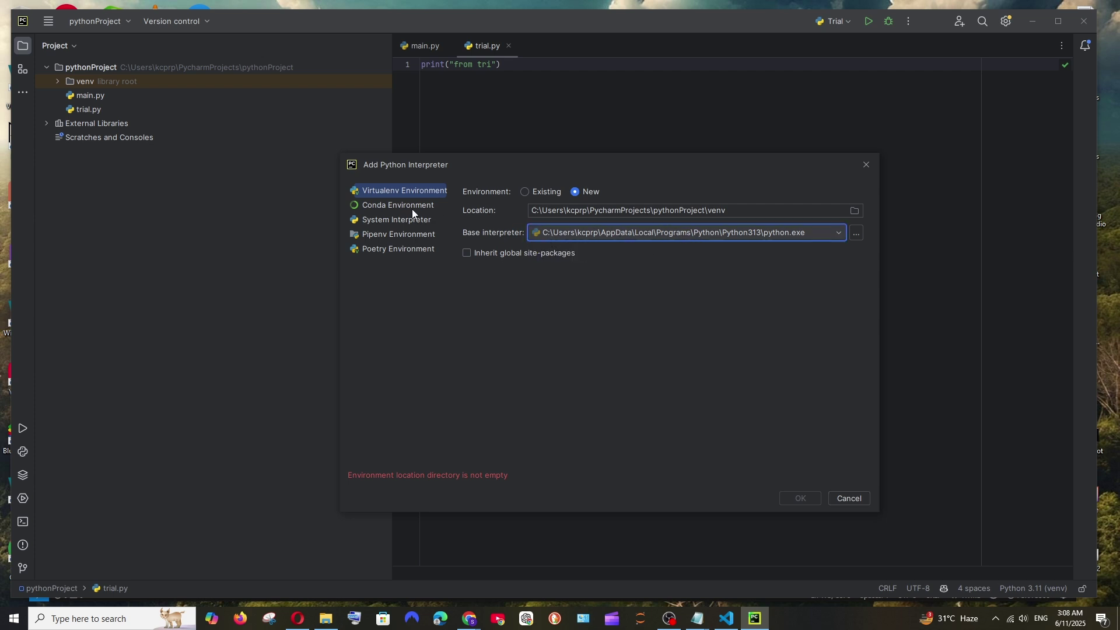
{"action": "left_click", "coordinate": [393, 220]}
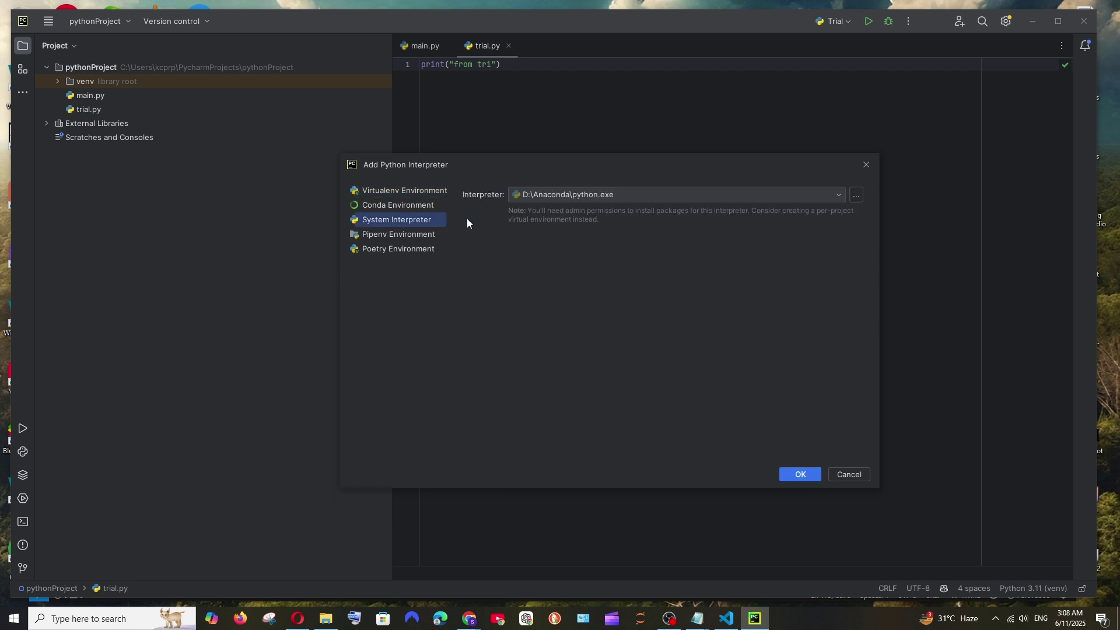
{"action": "left_click", "coordinate": [579, 199]}
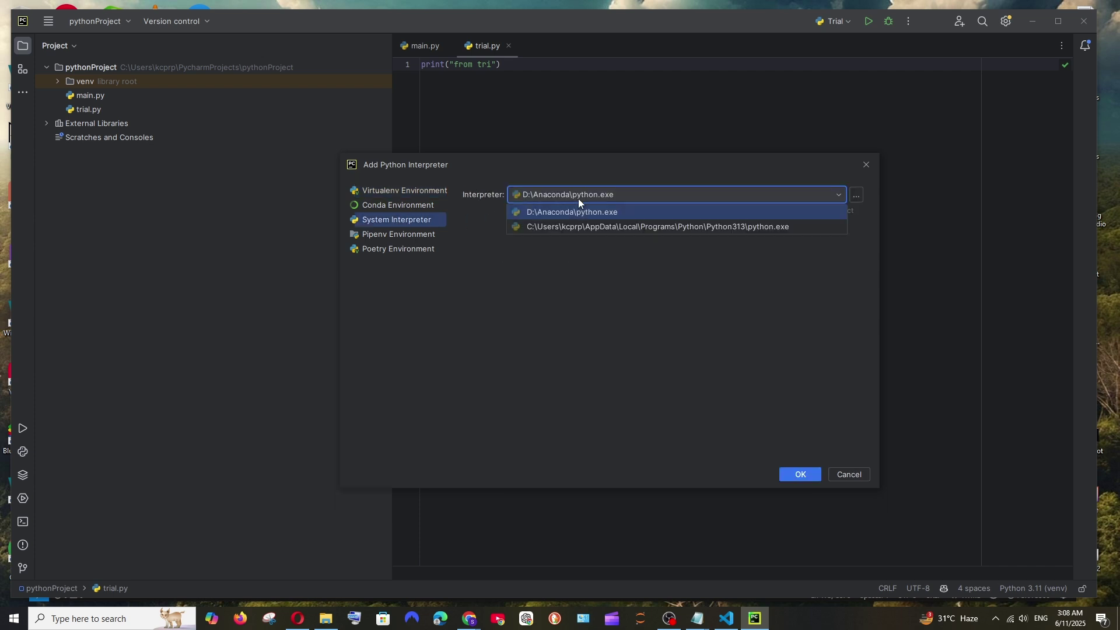
{"action": "left_click", "coordinate": [633, 227]}
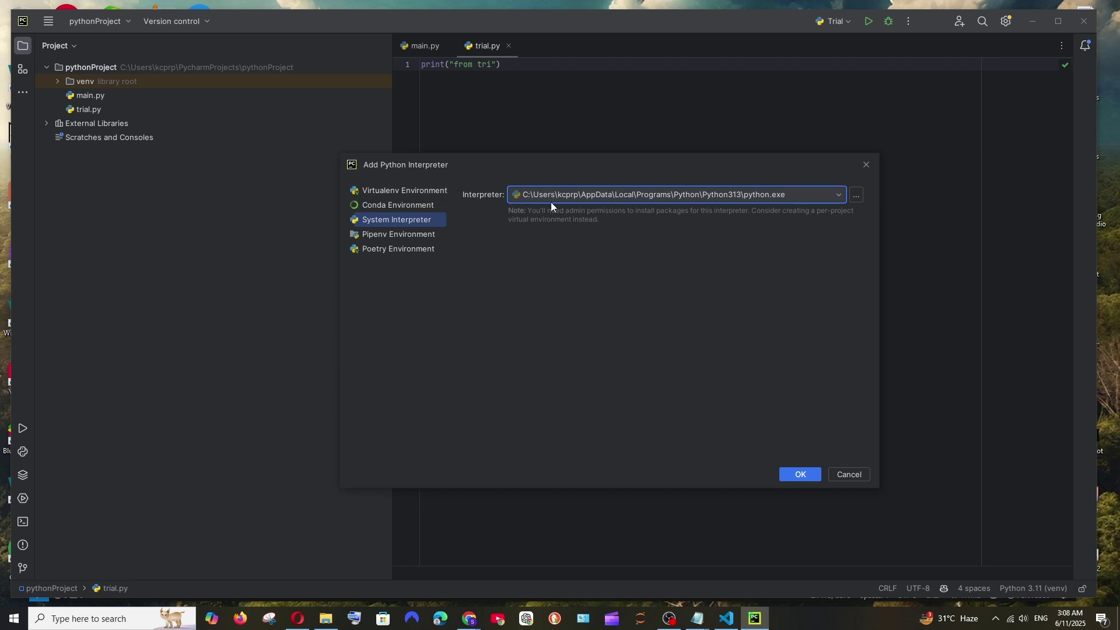
Glance at the Poetry option, reselect the Python313 system interpreter, and apply it to the project.
{"action": "left_click", "coordinate": [395, 247]}
{"action": "left_click", "coordinate": [642, 210]}
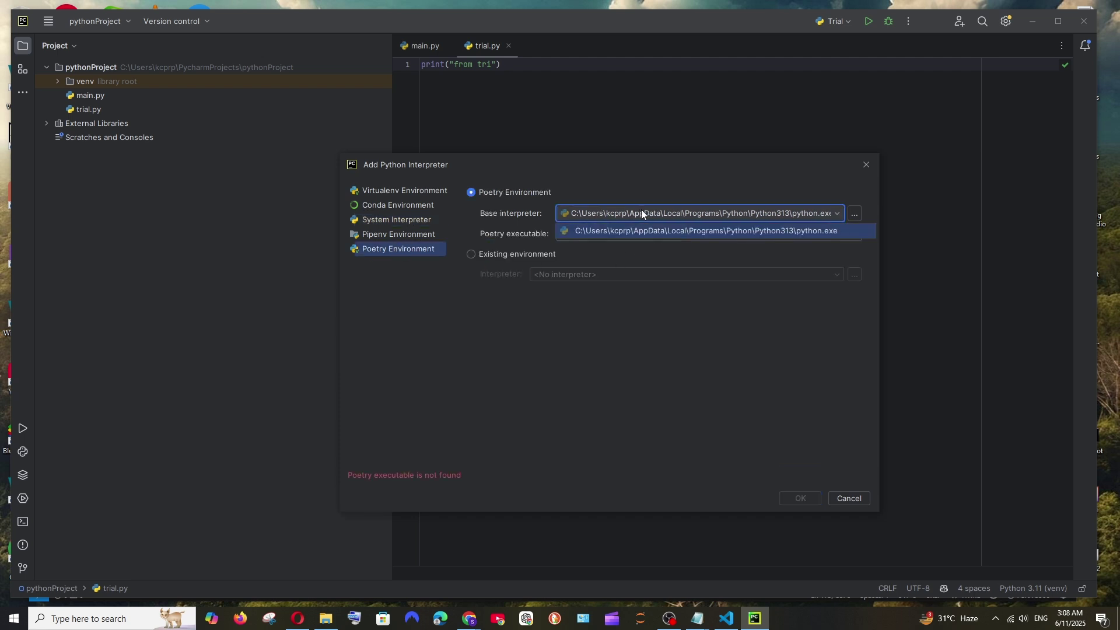
{"action": "left_click", "coordinate": [775, 230]}
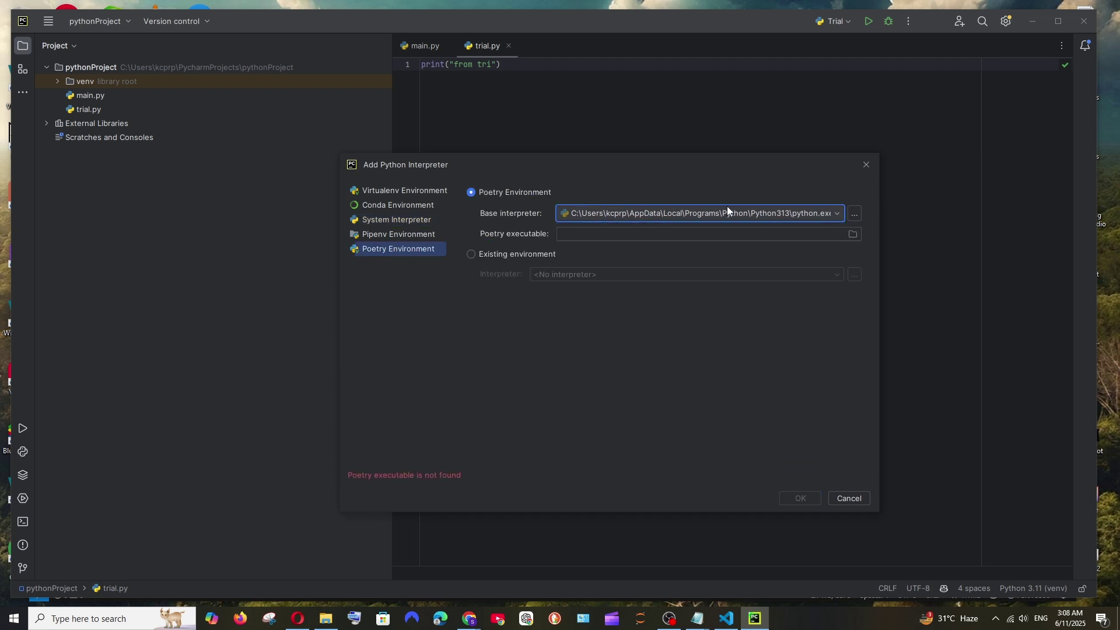
{"action": "left_click", "coordinate": [403, 217]}
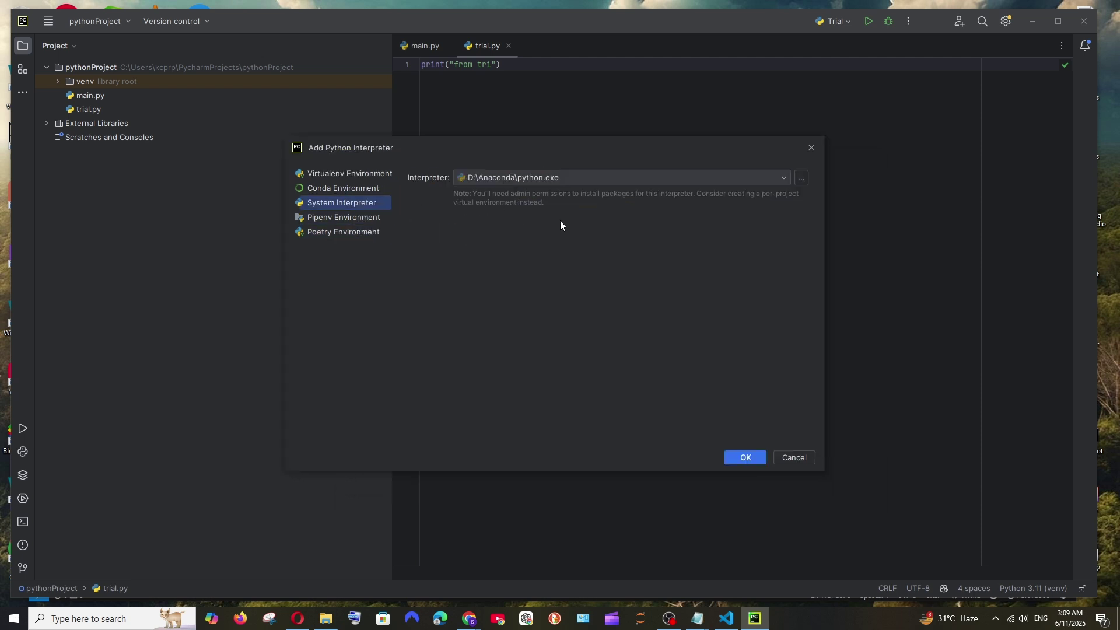
{"action": "left_click", "coordinate": [595, 181]}
{"action": "left_click", "coordinate": [556, 207]}
{"action": "left_click", "coordinate": [745, 458]}
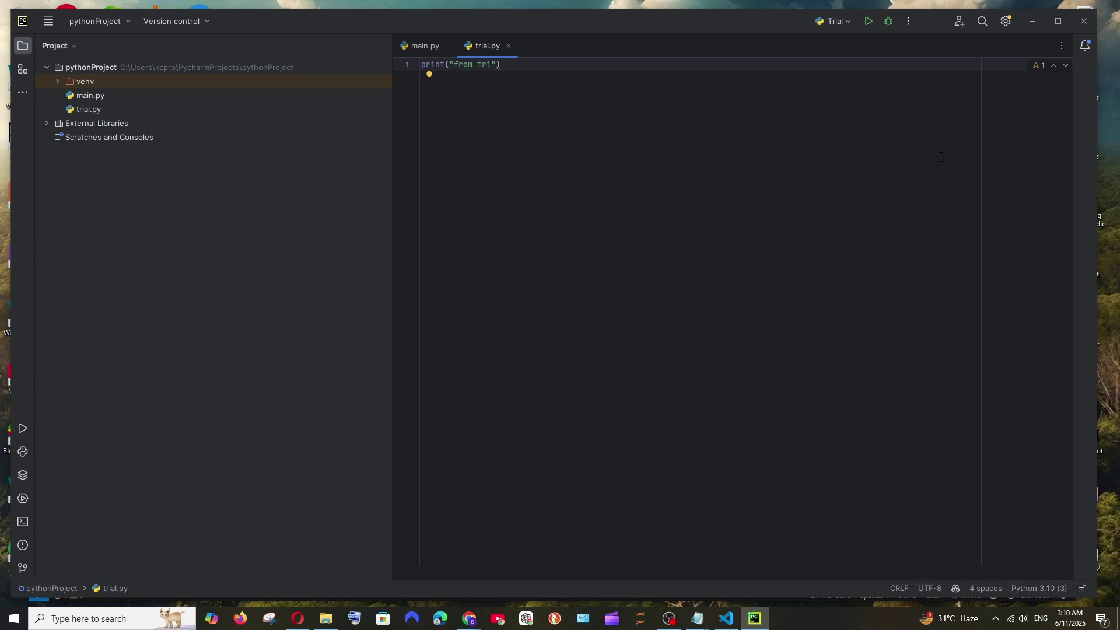
Run the Trial configuration so it prints 'from tri' with exit code 0.
{"action": "left_click", "coordinate": [868, 21]}
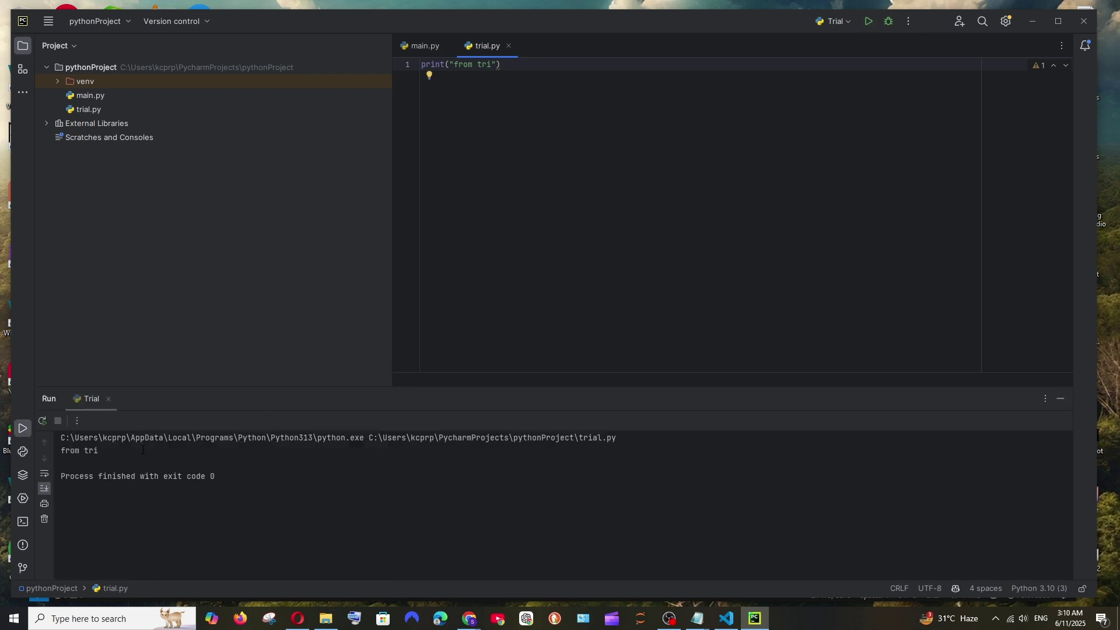
{"action": "triple_click", "coordinate": [81, 451]}
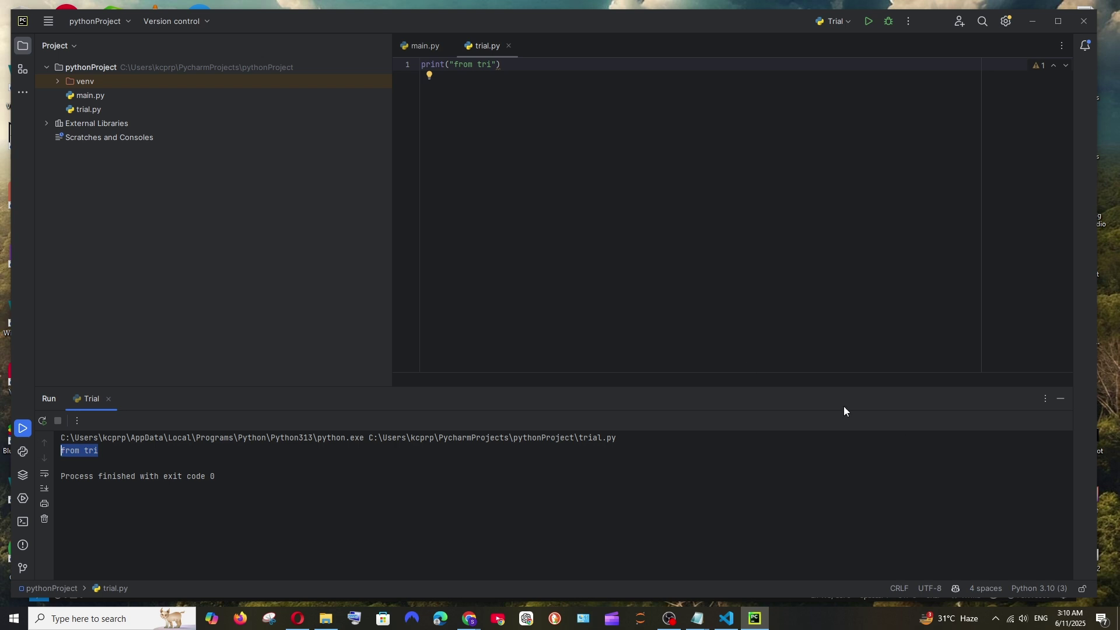
Reopen the Add Local Interpreter dialog and cancel it without changes.
{"action": "left_click", "coordinate": [1041, 589]}
{"action": "mouse_move", "coordinate": [1053, 535]}
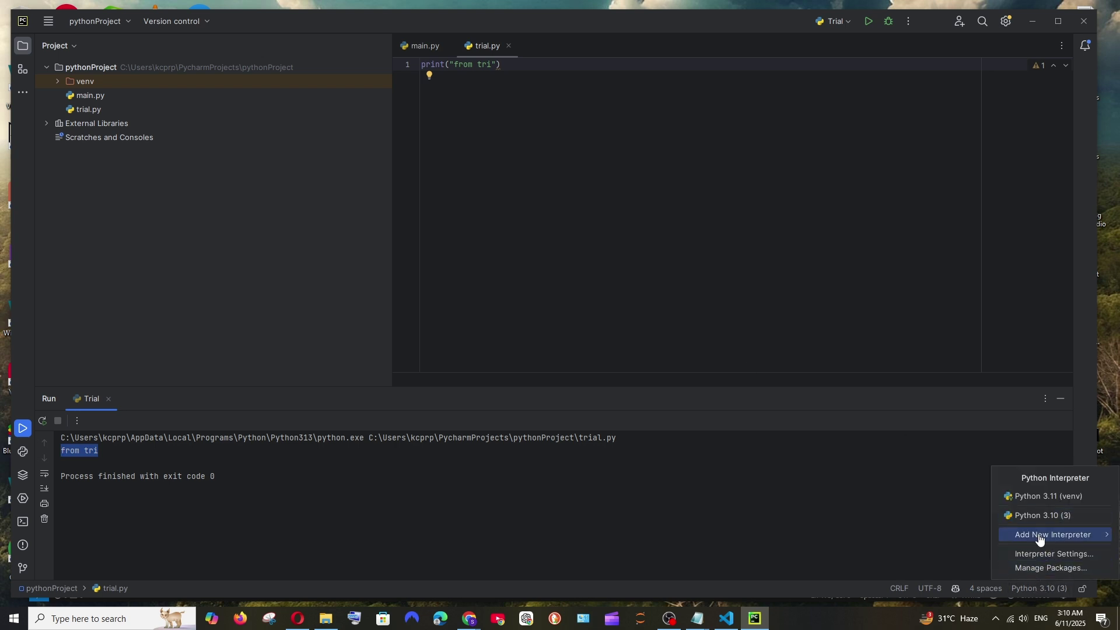
{"action": "left_click", "coordinate": [929, 535]}
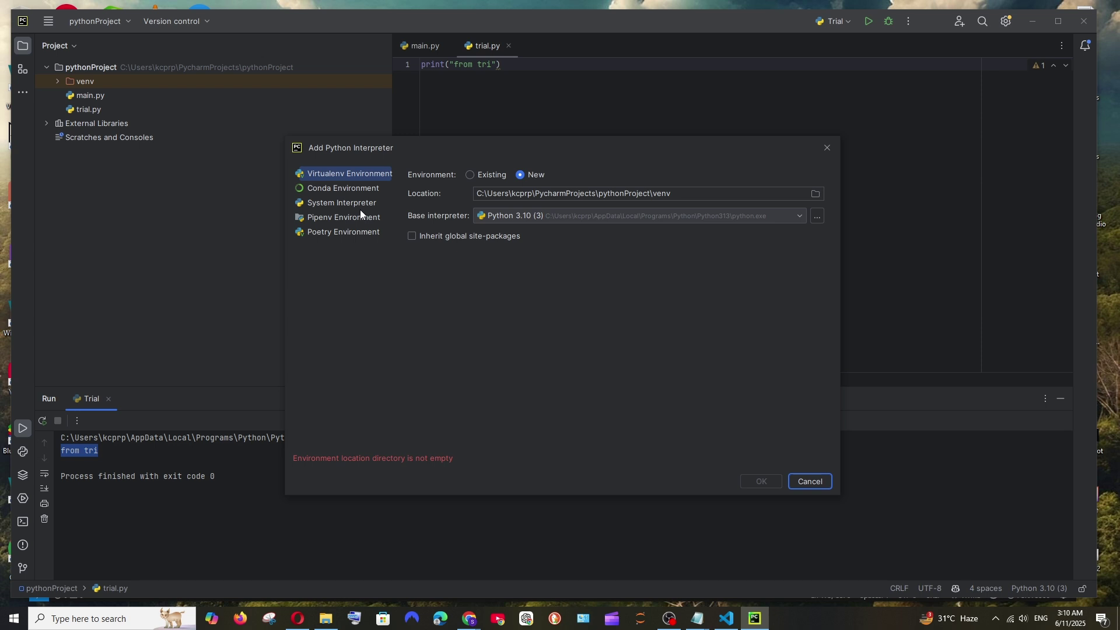
{"action": "left_click", "coordinate": [826, 147]}
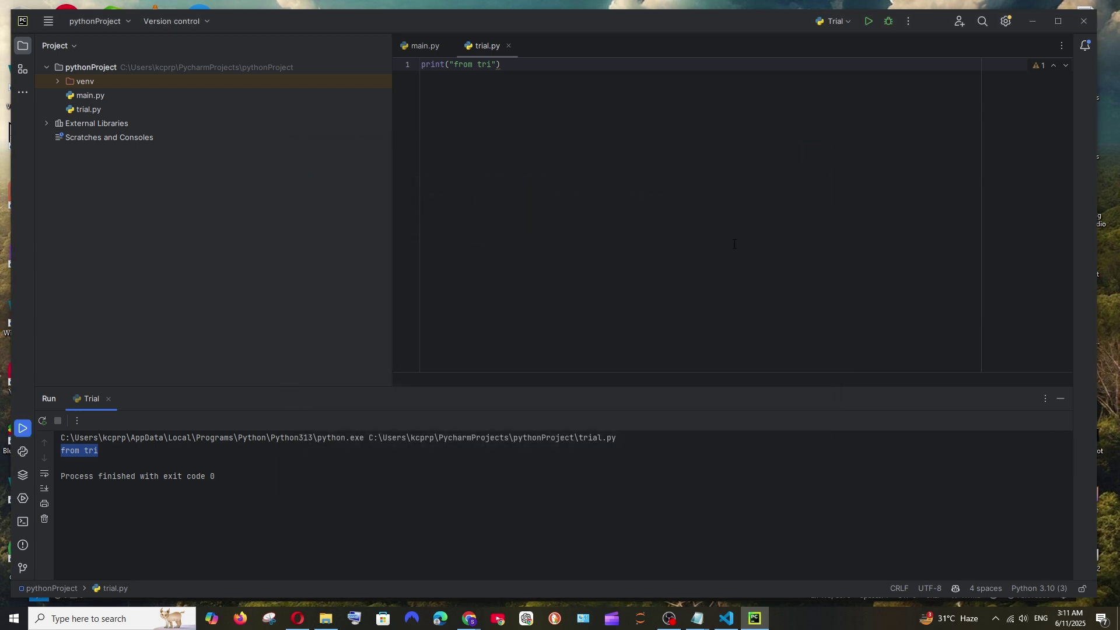